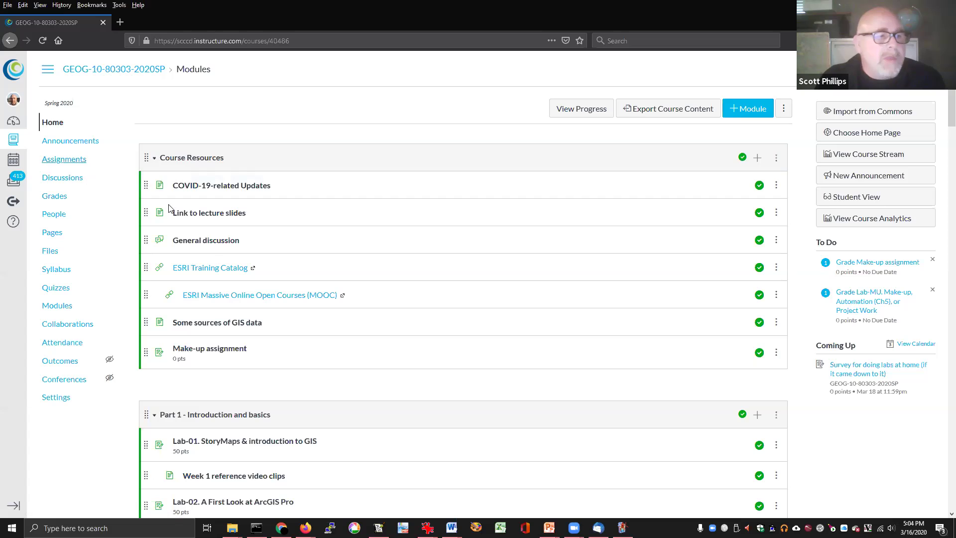
{"action": "scroll", "coordinate": [254, 299], "scroll_direction": "down", "scroll_amount": 5}
{"action": "scroll", "coordinate": [255, 300], "scroll_direction": "down", "scroll_amount": 10}
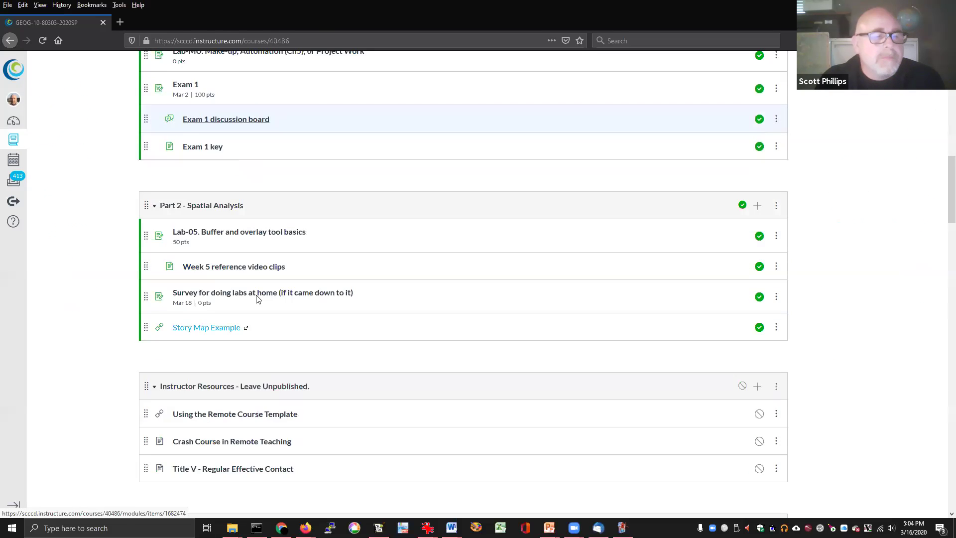
{"action": "scroll", "coordinate": [255, 300], "scroll_direction": "down", "scroll_amount": 3}
{"action": "scroll", "coordinate": [251, 300], "scroll_direction": "up", "scroll_amount": 5}
{"action": "scroll", "coordinate": [251, 299], "scroll_direction": "up", "scroll_amount": 5}
{"action": "scroll", "coordinate": [251, 299], "scroll_direction": "up", "scroll_amount": 5}
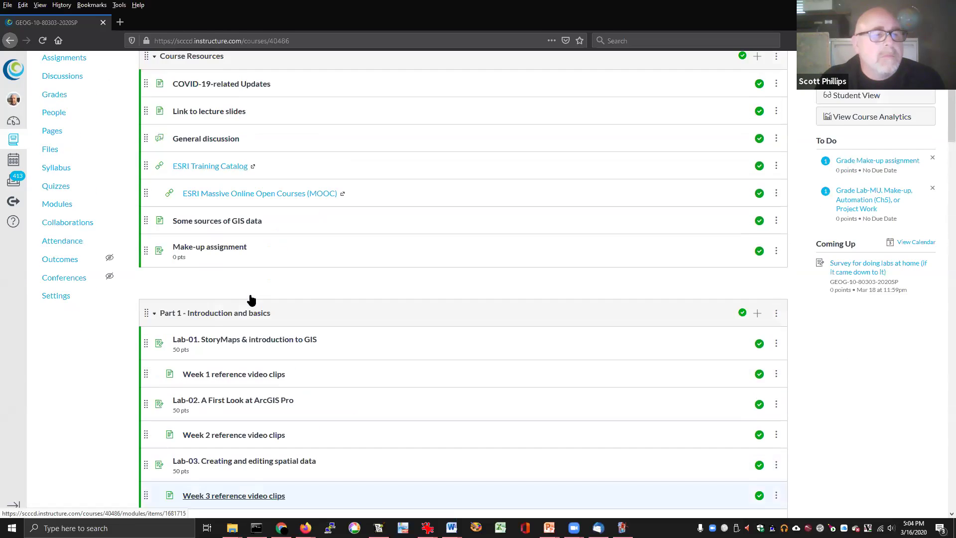
{"action": "scroll", "coordinate": [252, 299], "scroll_direction": "up", "scroll_amount": 3}
Show the course's Assignments list with the lab survey assignment in view
{"action": "left_click", "coordinate": [69, 159]}
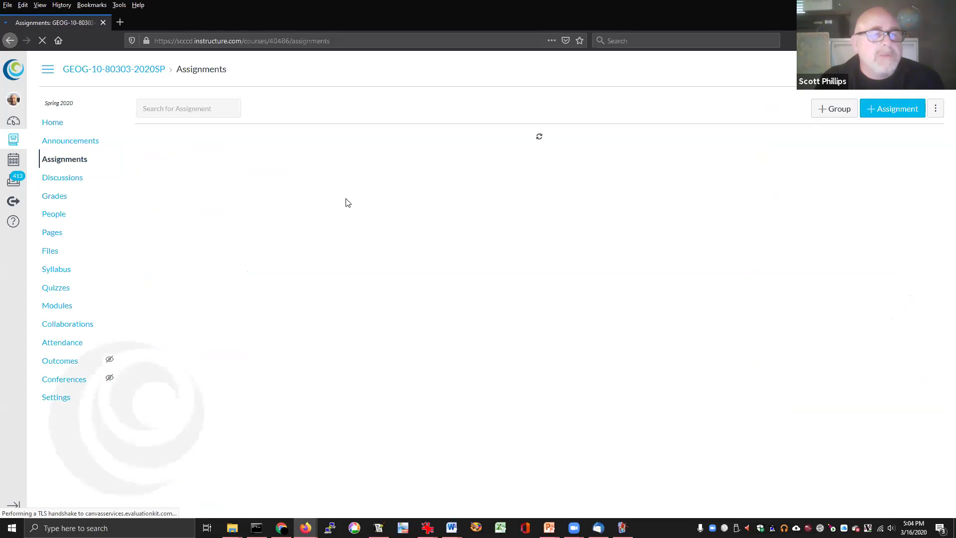
{"action": "scroll", "coordinate": [319, 262], "scroll_direction": "down", "scroll_amount": 5}
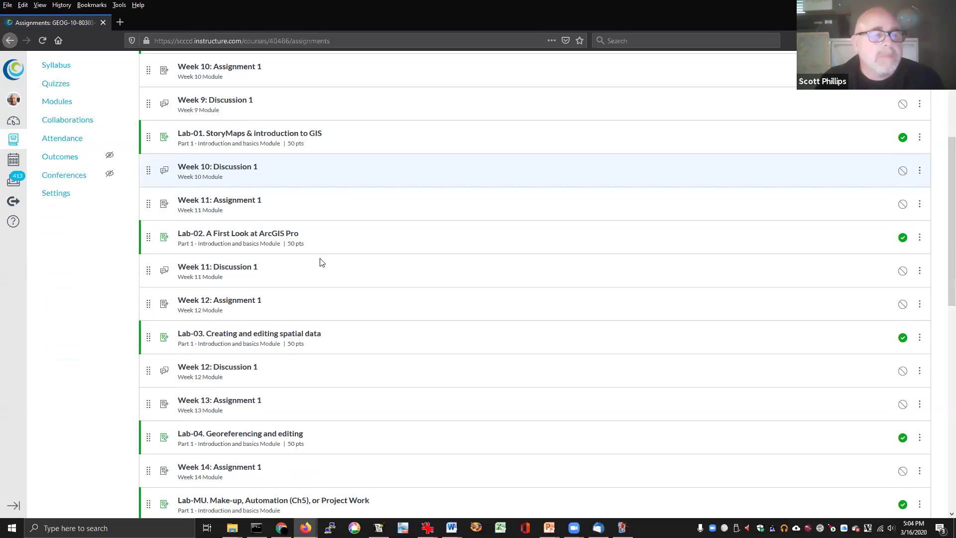
{"action": "scroll", "coordinate": [314, 299], "scroll_direction": "down", "scroll_amount": 3}
{"action": "scroll", "coordinate": [295, 447], "scroll_direction": "down", "scroll_amount": 8}
{"action": "scroll", "coordinate": [261, 299], "scroll_direction": "up", "scroll_amount": 1}
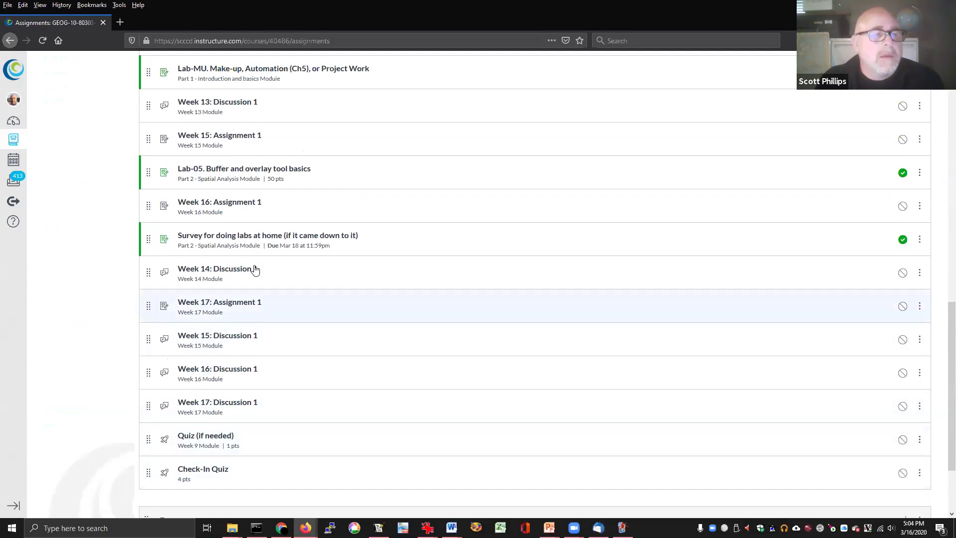
View the 'Survey for doing labs at home' assignment with its questions and Mar 18 due date
{"action": "left_click", "coordinate": [267, 237]}
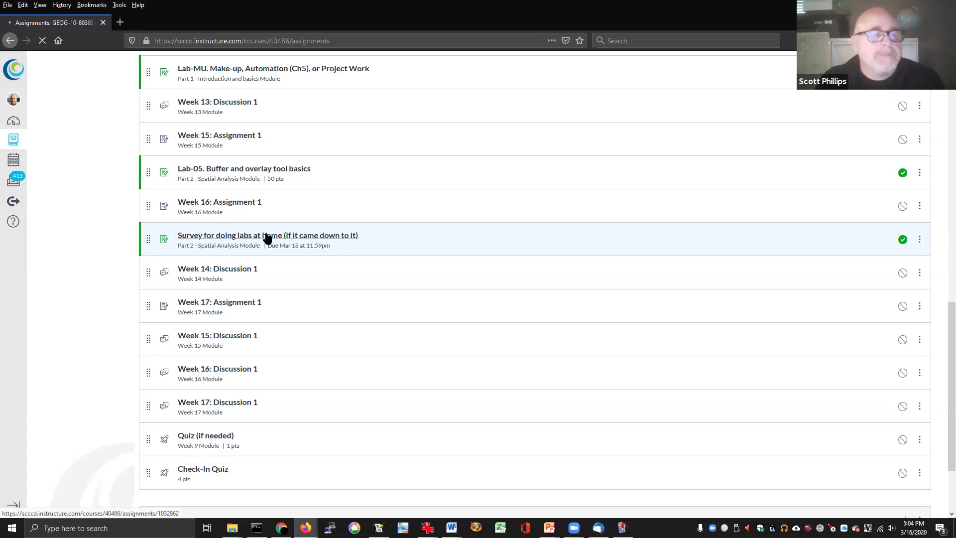